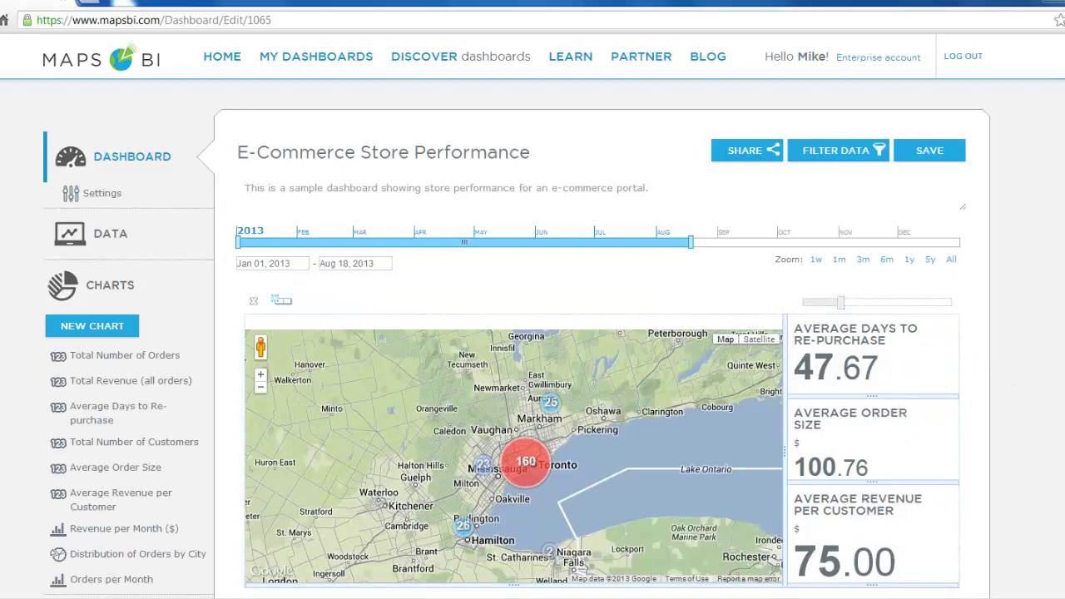
# - Change the map layer in the legend from the orders heat map to a heat map of the sum of revenue
pyautogui.scroll(-7, 533, 333)
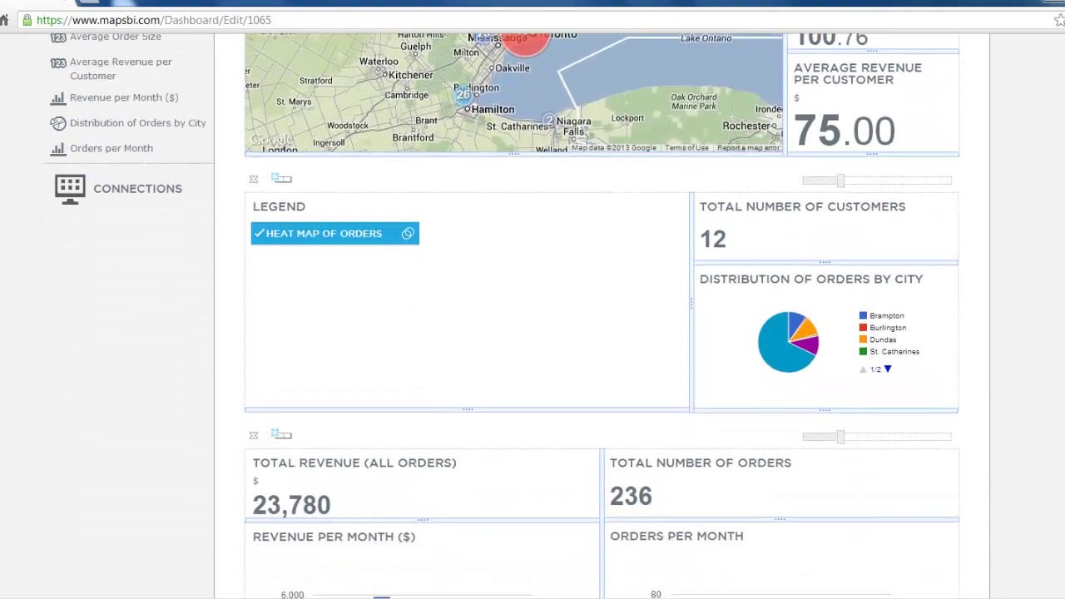
pyautogui.scroll(-2, 599, 333)
pyautogui.scroll(6, 600, 332)
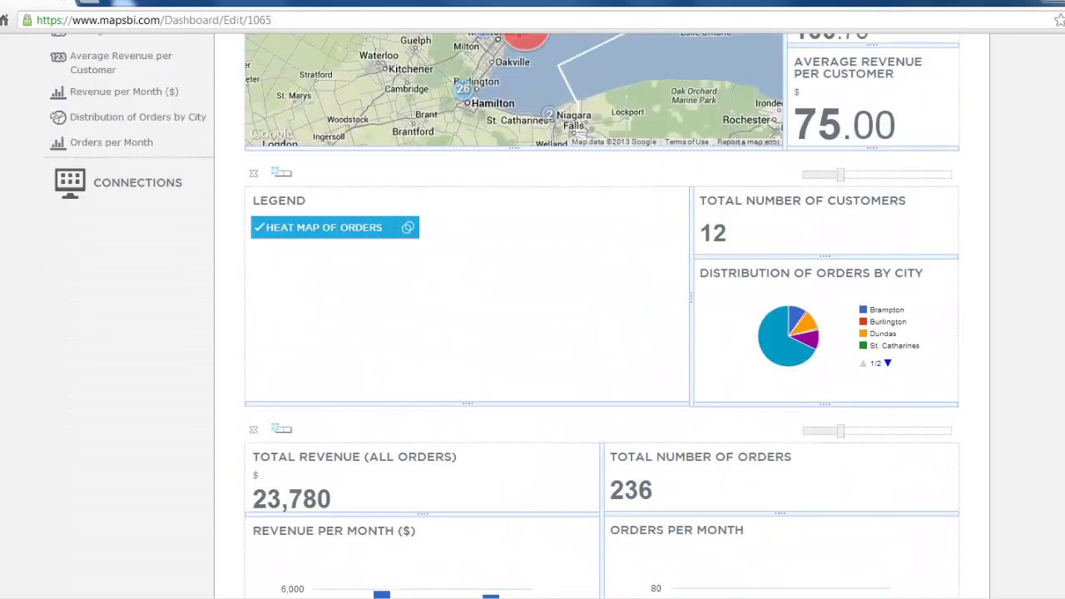
pyautogui.scroll(1, 599, 333)
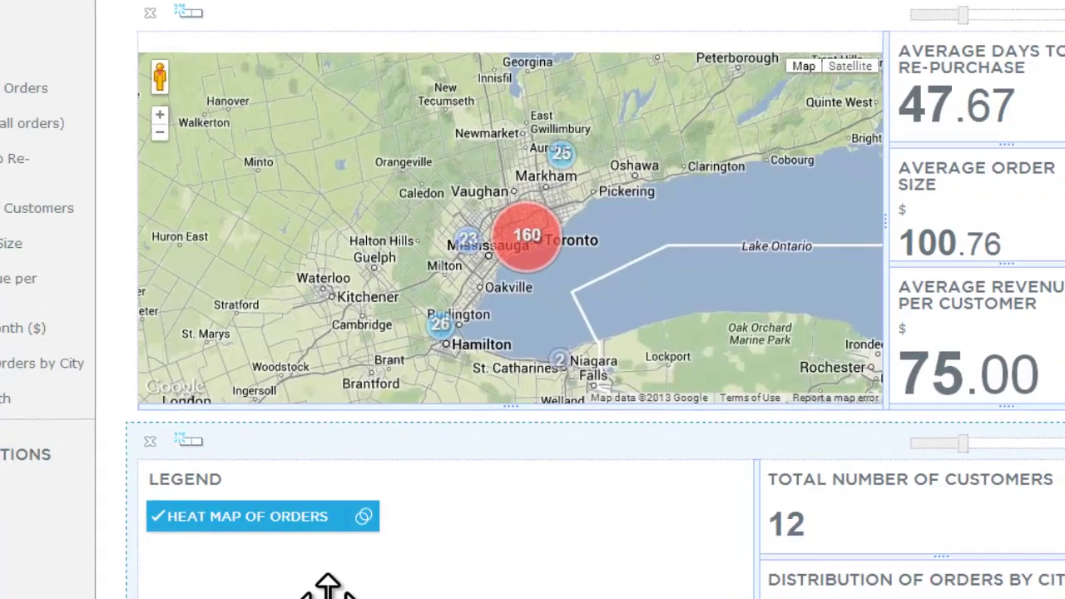
pyautogui.click(316, 571)
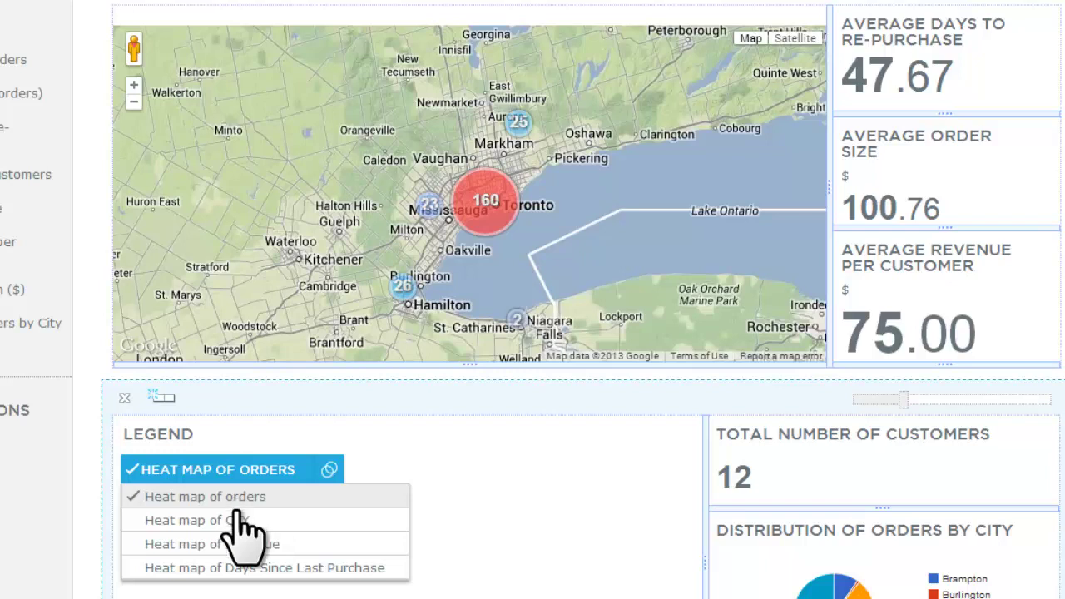
pyautogui.moveTo(238, 516)
pyautogui.moveTo(241, 539)
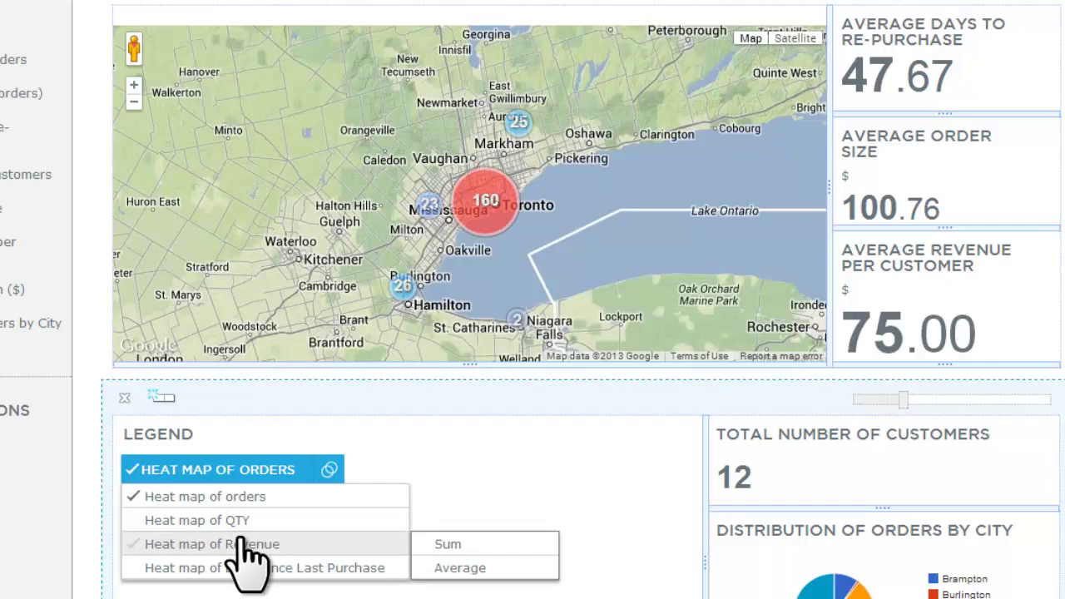
pyautogui.moveTo(244, 564)
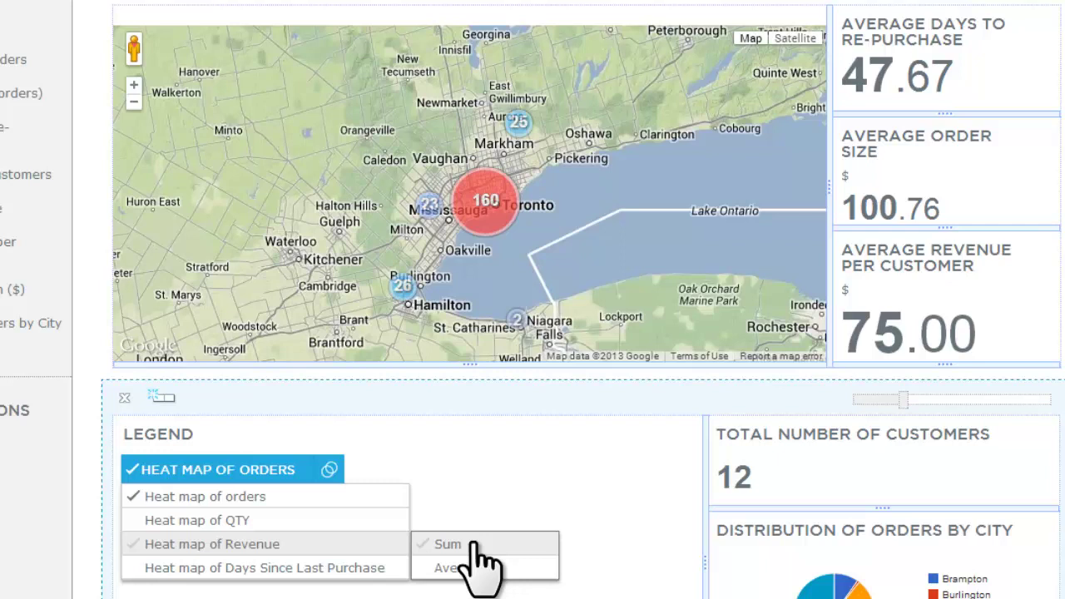
pyautogui.click(450, 545)
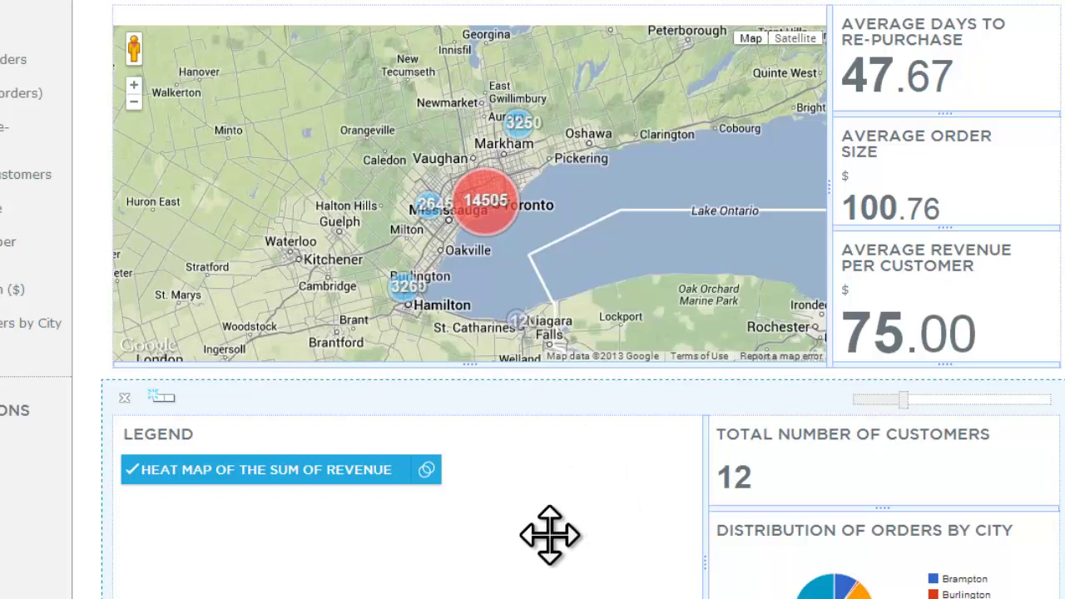
# - Set the revenue heat map layer to show the average of revenue on the map
pyautogui.click(305, 481)
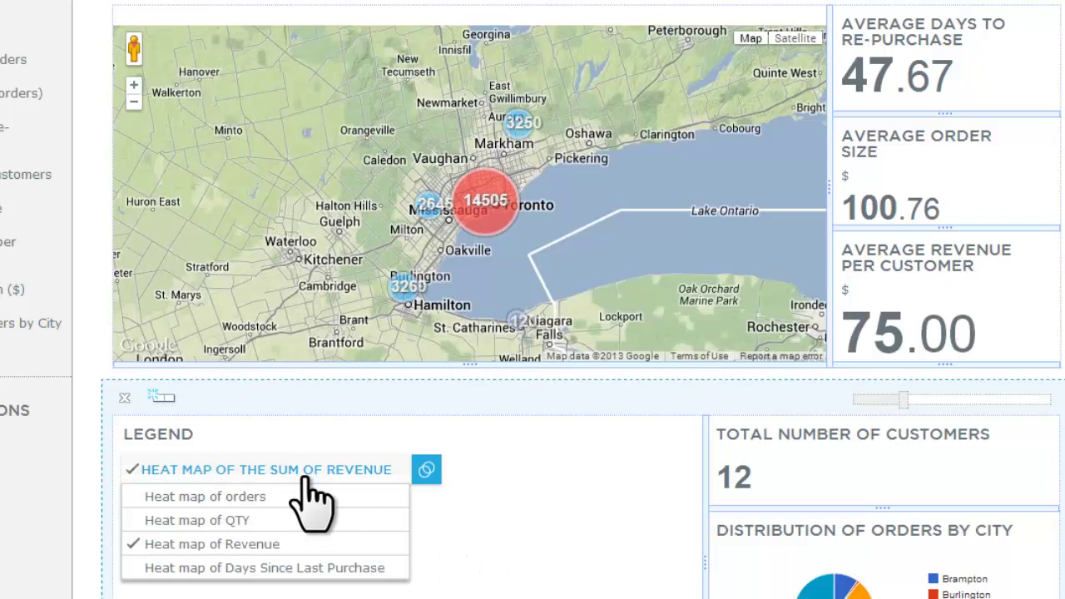
pyautogui.moveTo(291, 542)
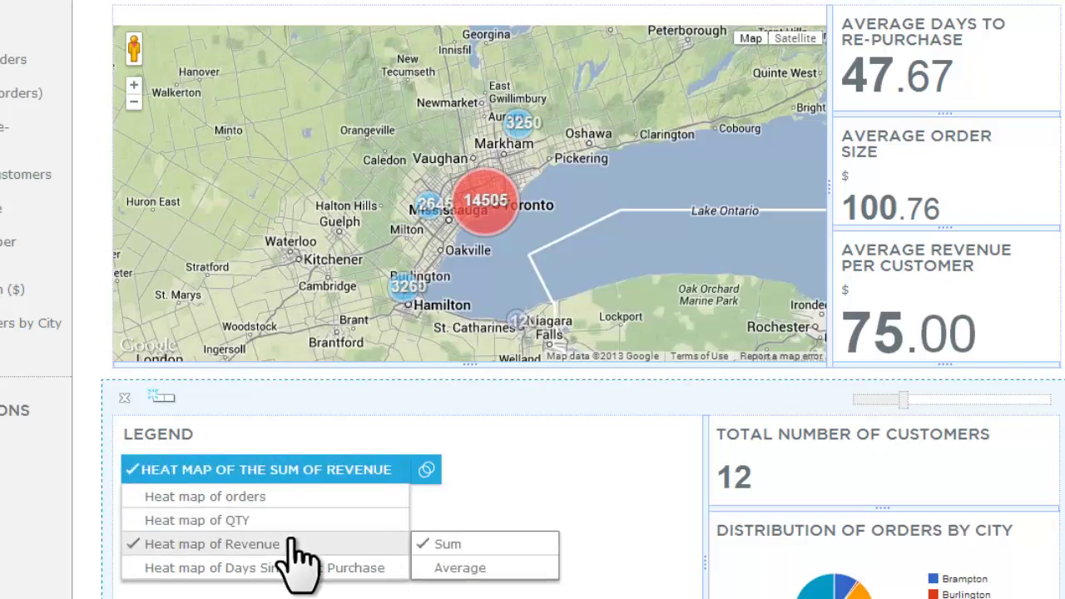
pyautogui.click(444, 569)
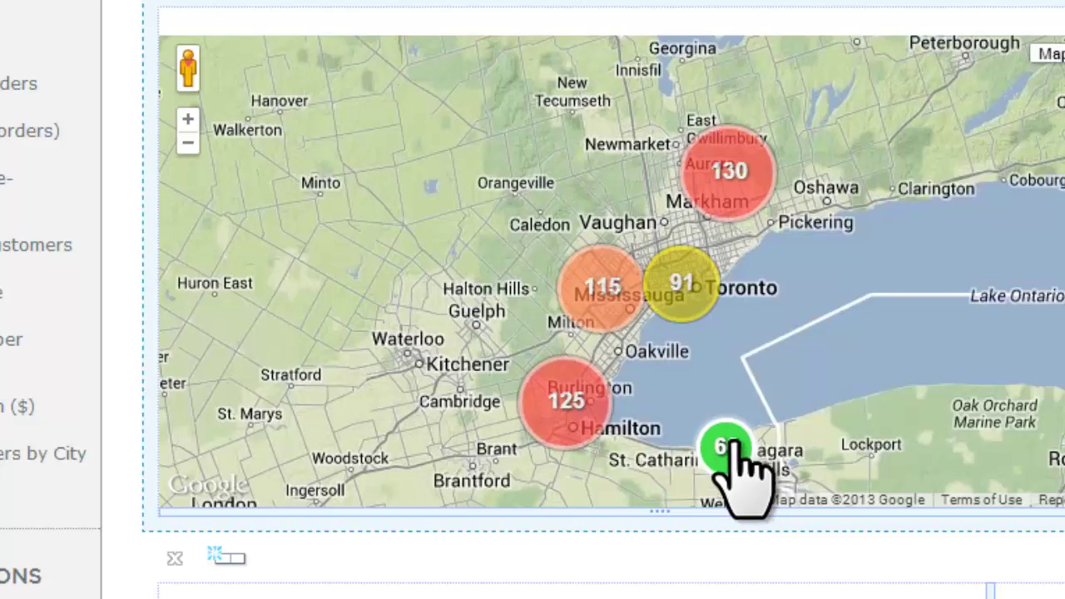
# - Search the recommended dashboards for 2011 and connect the first 2011 Canadian Census Data dashboard
pyautogui.scroll(2, 654, 308)
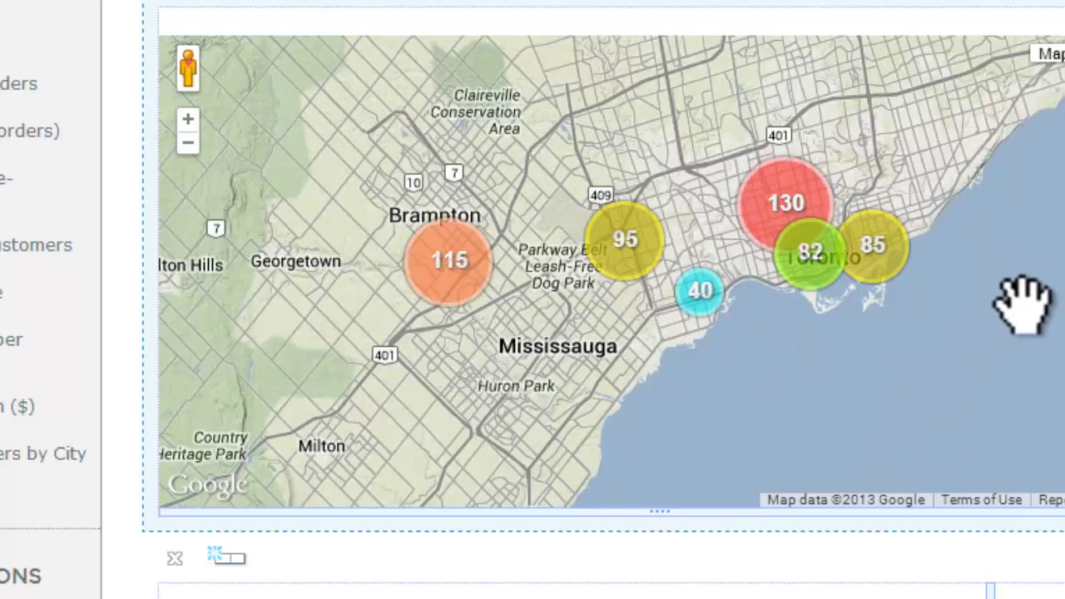
pyautogui.scroll(-2, 1028, 295)
pyautogui.moveTo(675, 297); pyautogui.dragTo(504, 262)
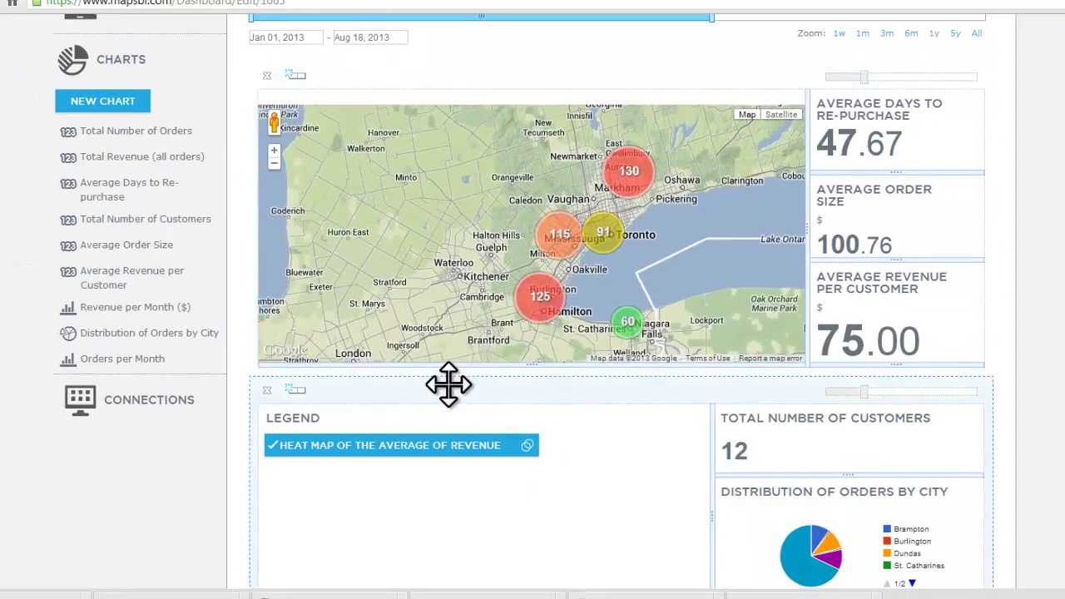
pyautogui.click(138, 416)
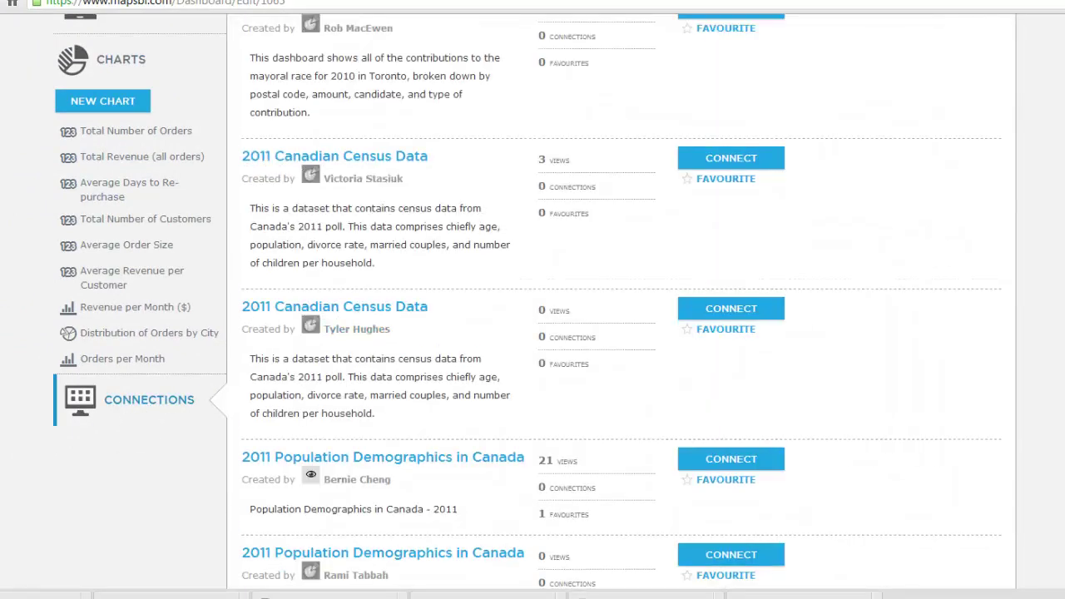
pyautogui.scroll(3, 533, 299)
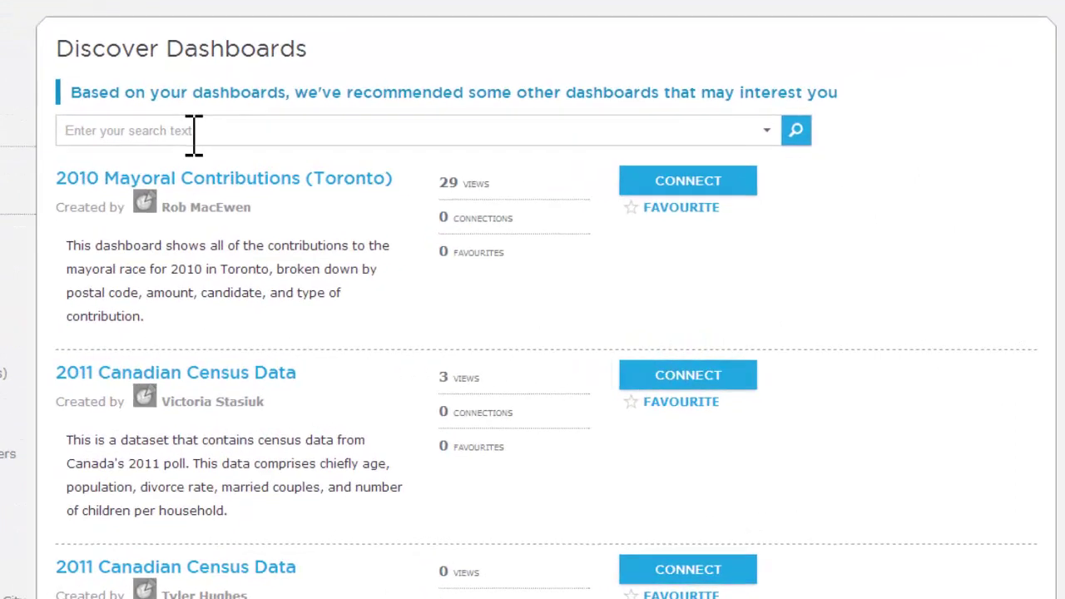
pyautogui.write('2')
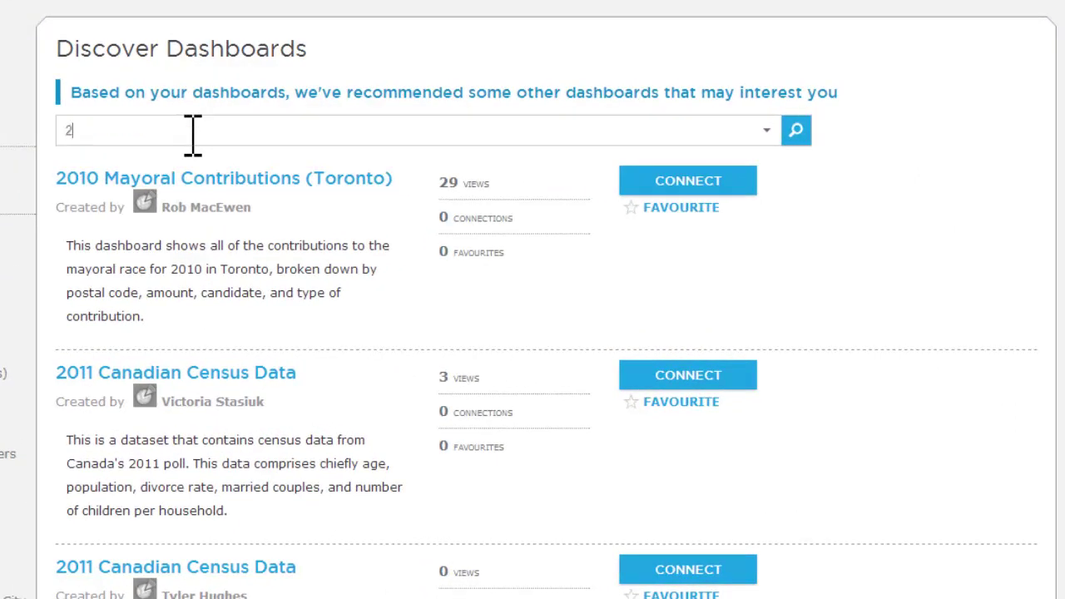
pyautogui.press('Return')
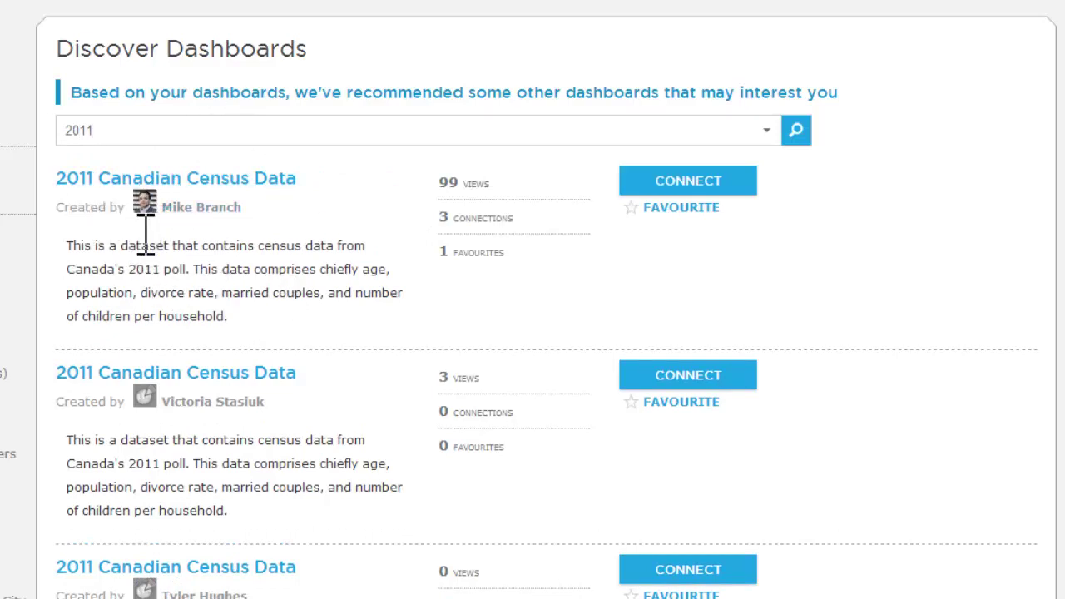
pyautogui.click(693, 184)
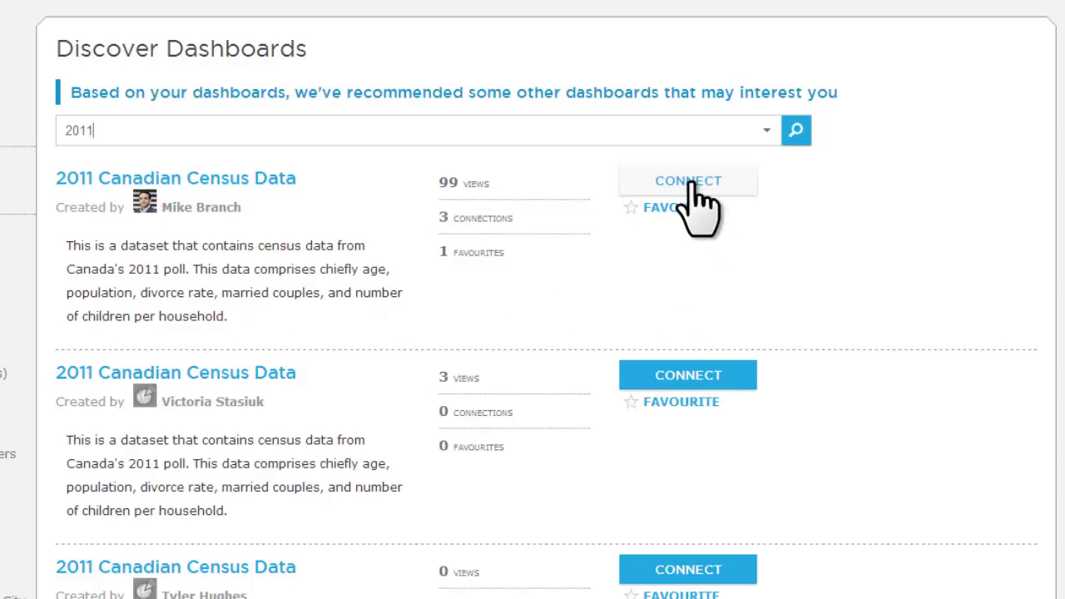
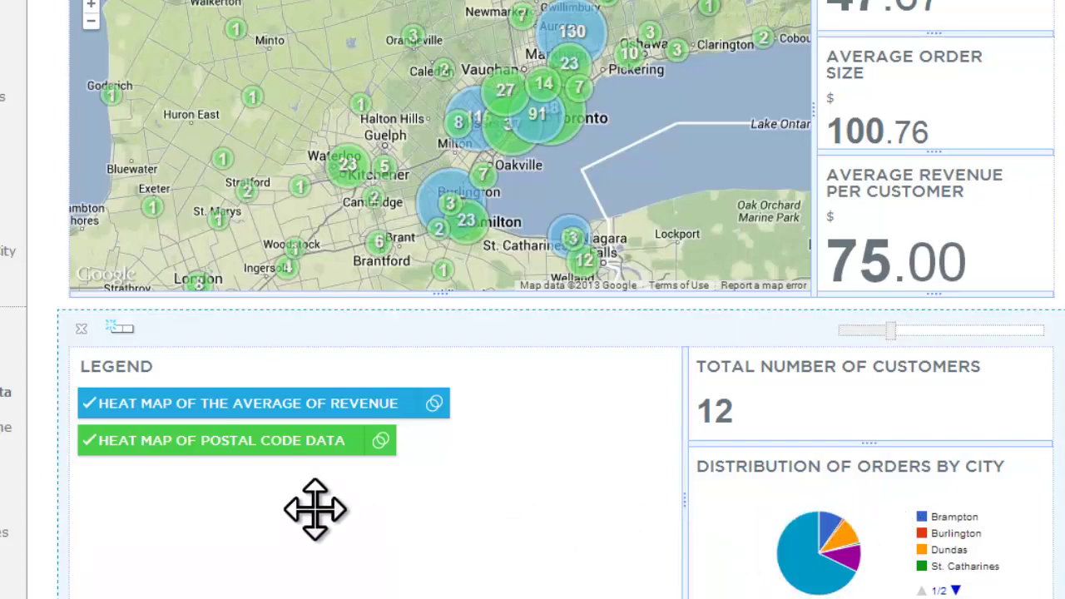
# - Change the connected postal code data layer to a heat map of the average of age
pyautogui.click(283, 446)
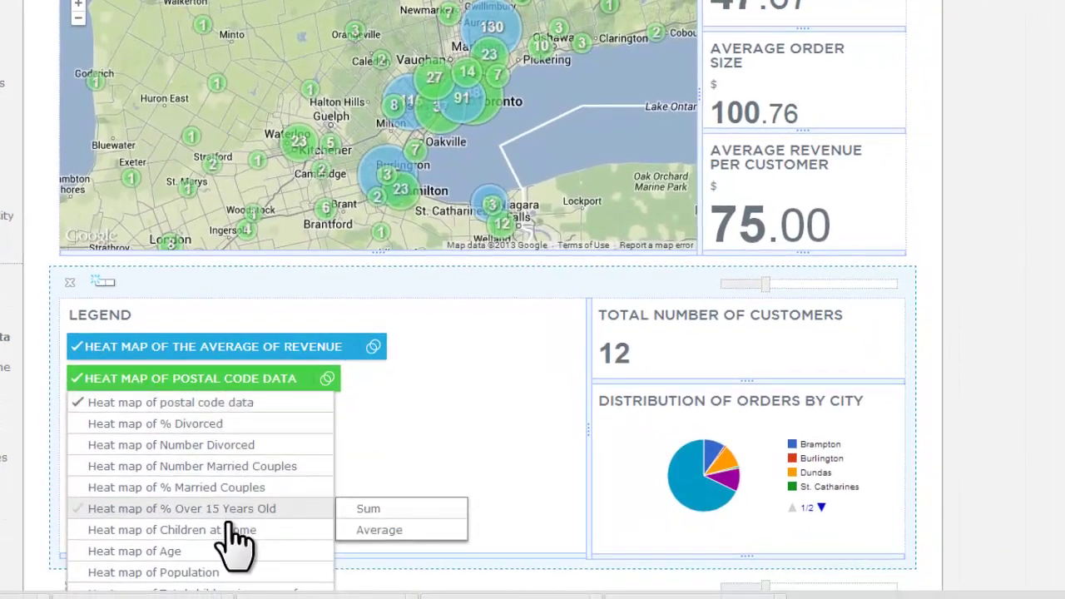
pyautogui.moveTo(222, 549)
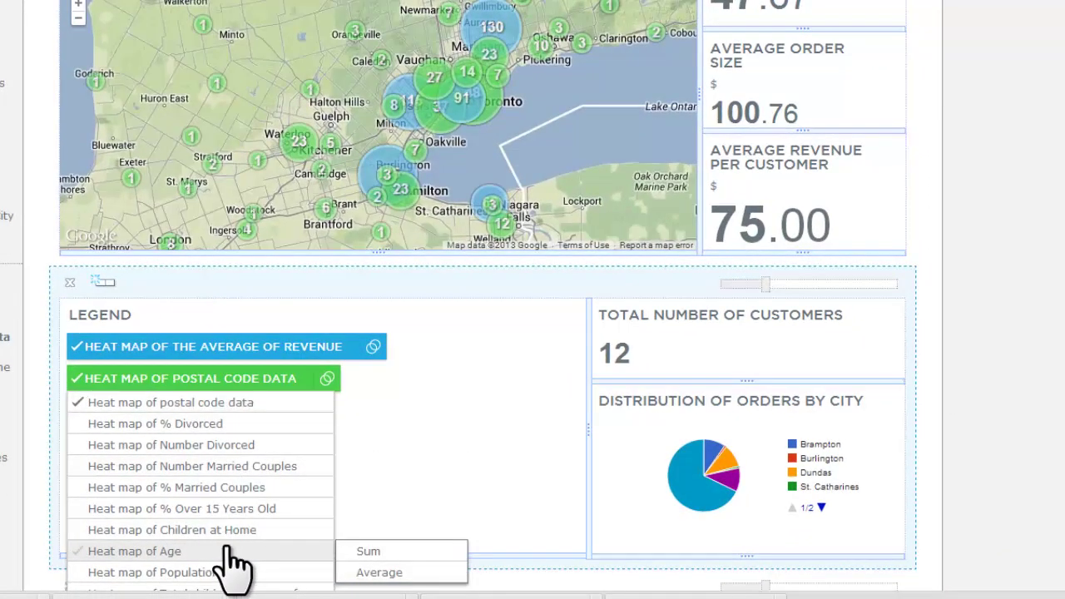
pyautogui.click(366, 571)
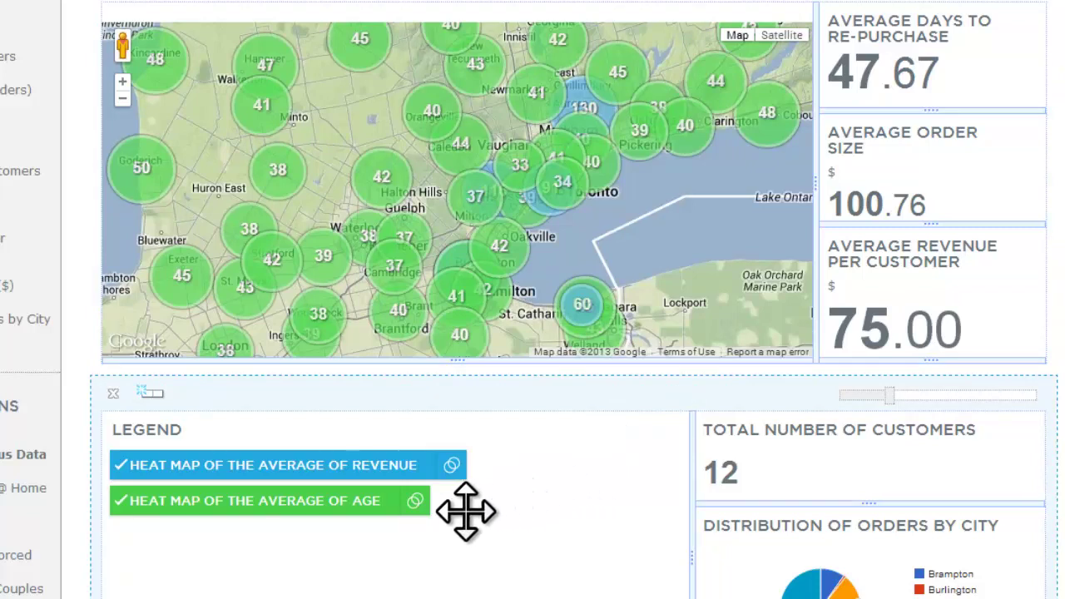
# - Display the average of age layer as a region map instead of a heat map
pyautogui.click(426, 507)
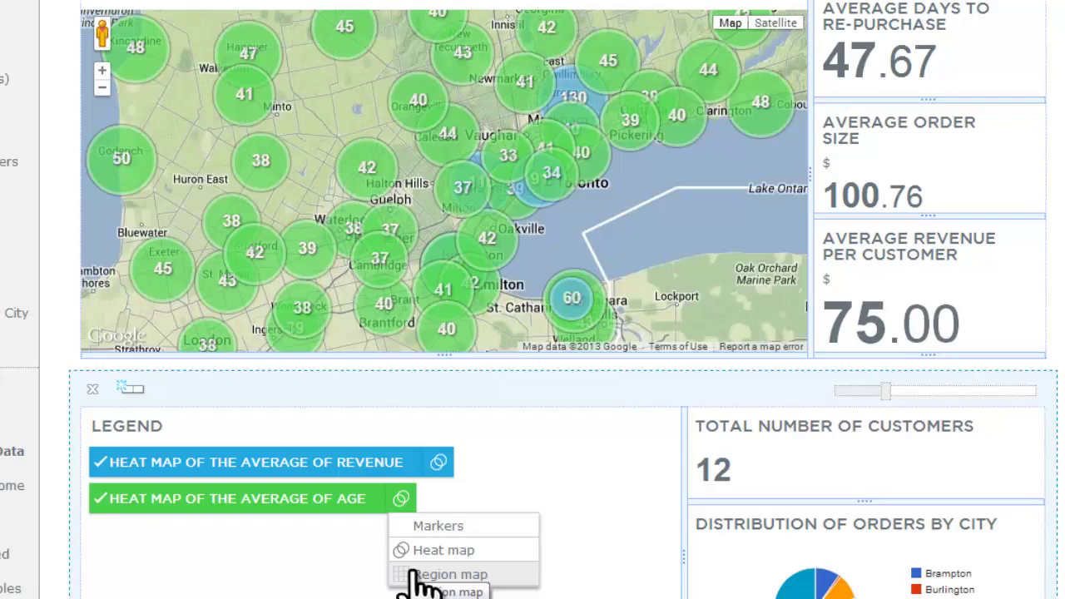
pyautogui.click(412, 574)
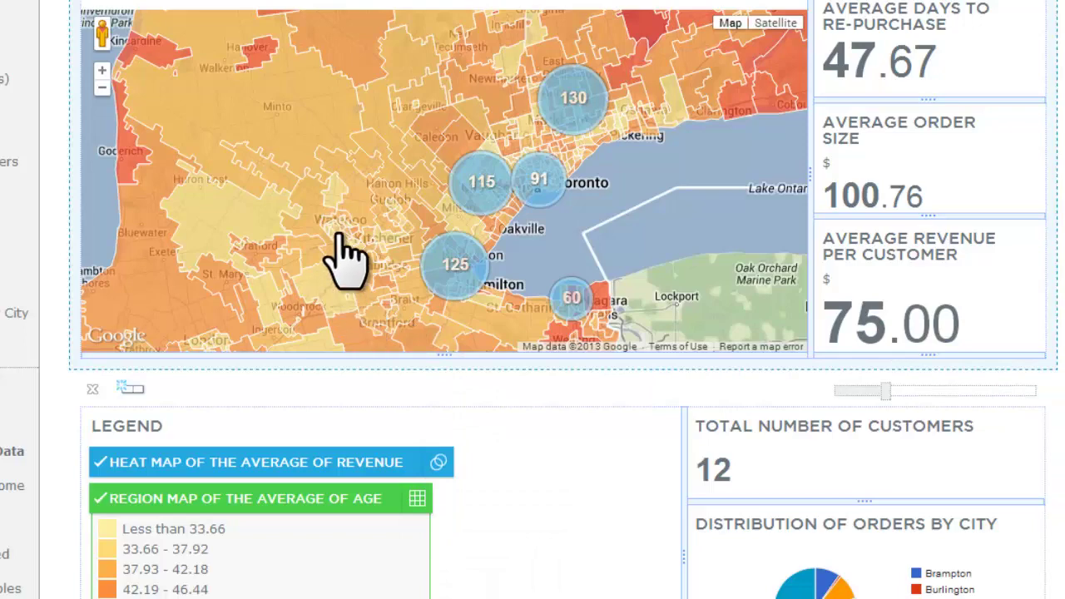
pyautogui.click(438, 462)
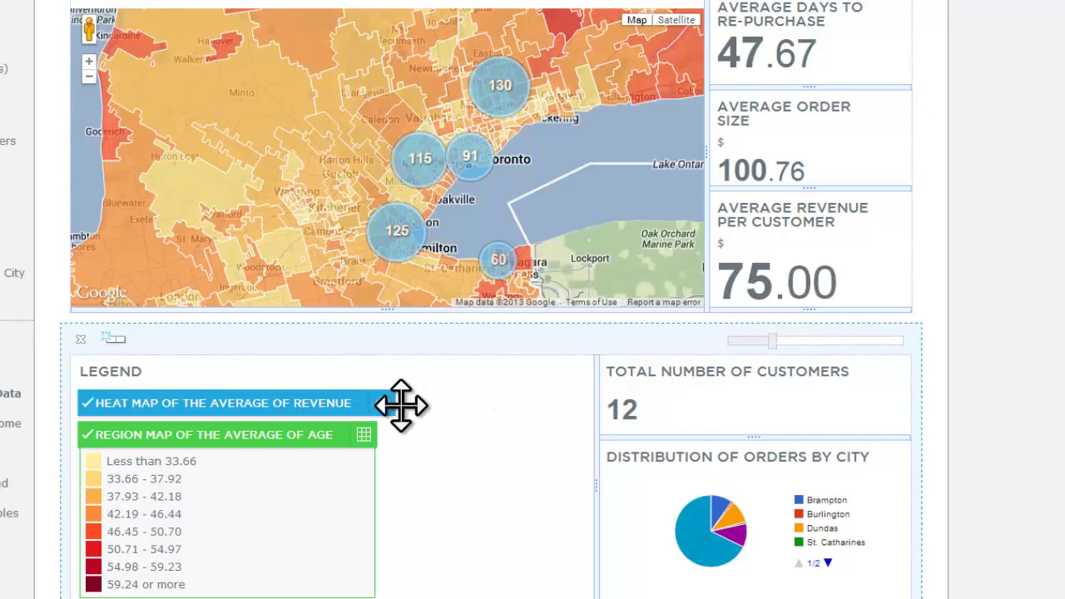
# - Examine the average revenue clusters against the average age regions around Toronto, Mississauga and Hamilton
pyautogui.click(467, 158)
pyautogui.scroll(2, 471, 175)
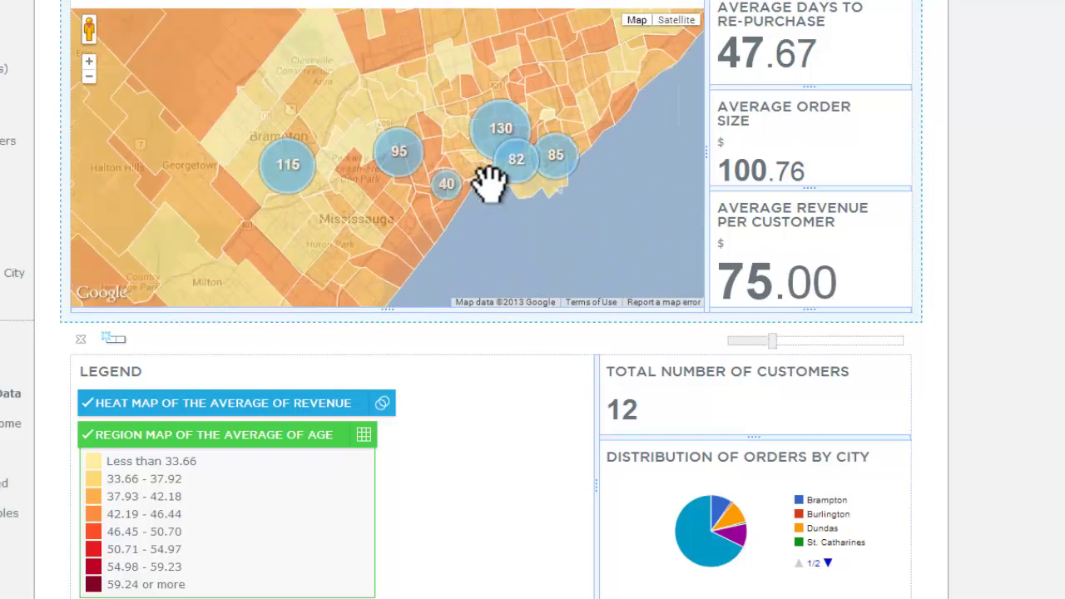
pyautogui.scroll(1, 512, 203)
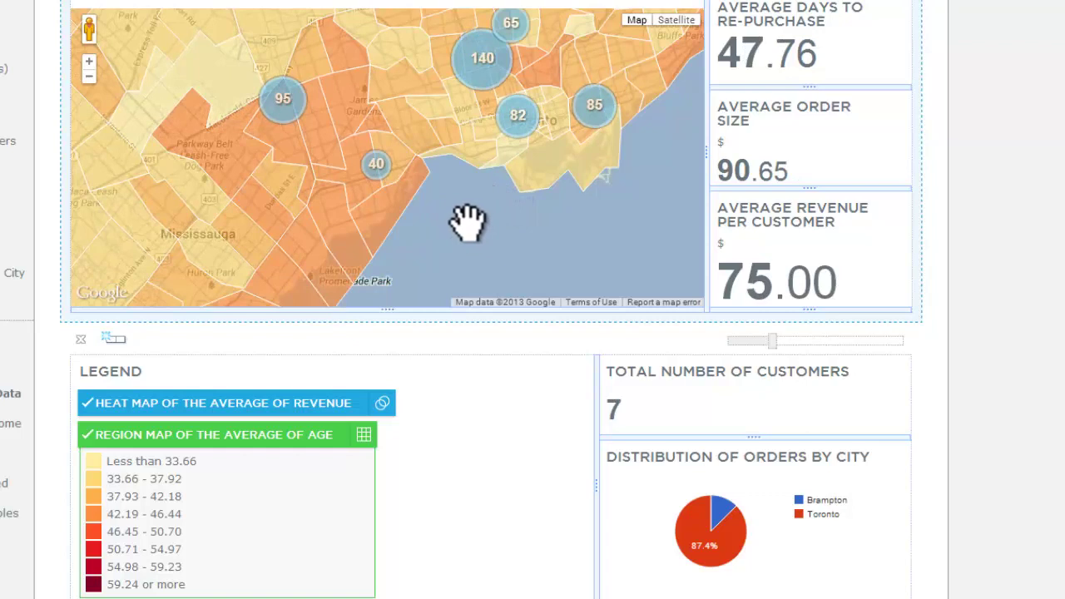
pyautogui.moveTo(495, 207); pyautogui.dragTo(475, 236)
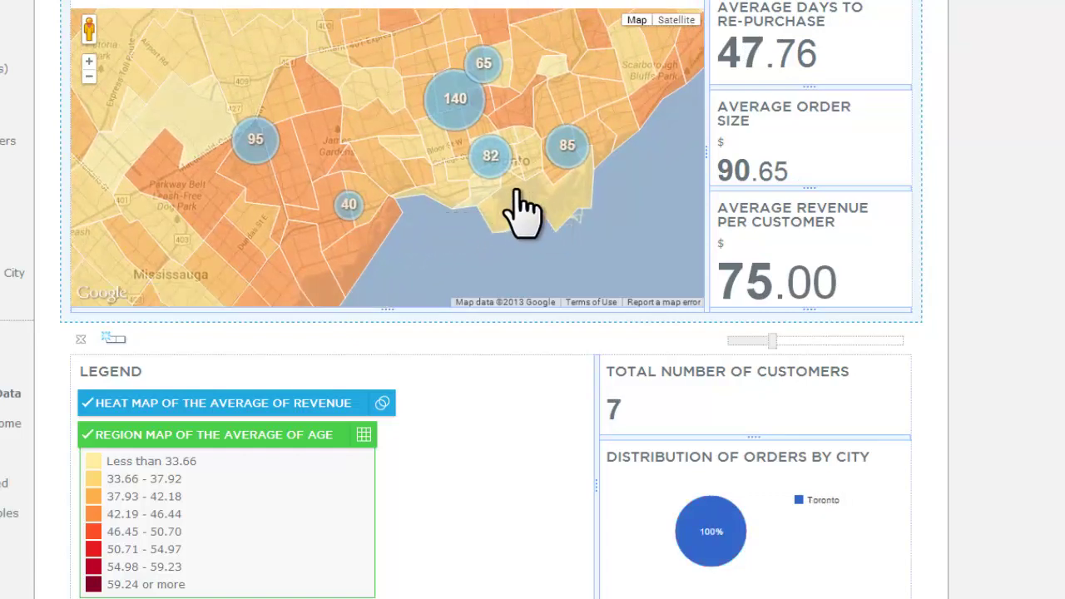
pyautogui.click(199, 435)
pyautogui.click(363, 435)
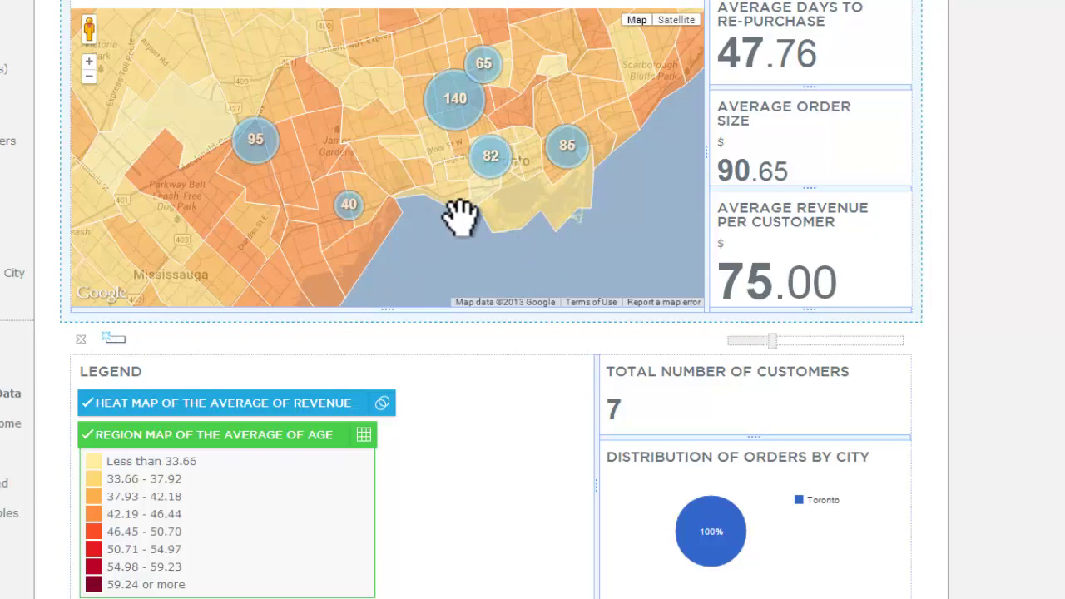
pyautogui.scroll(-1, 460, 218)
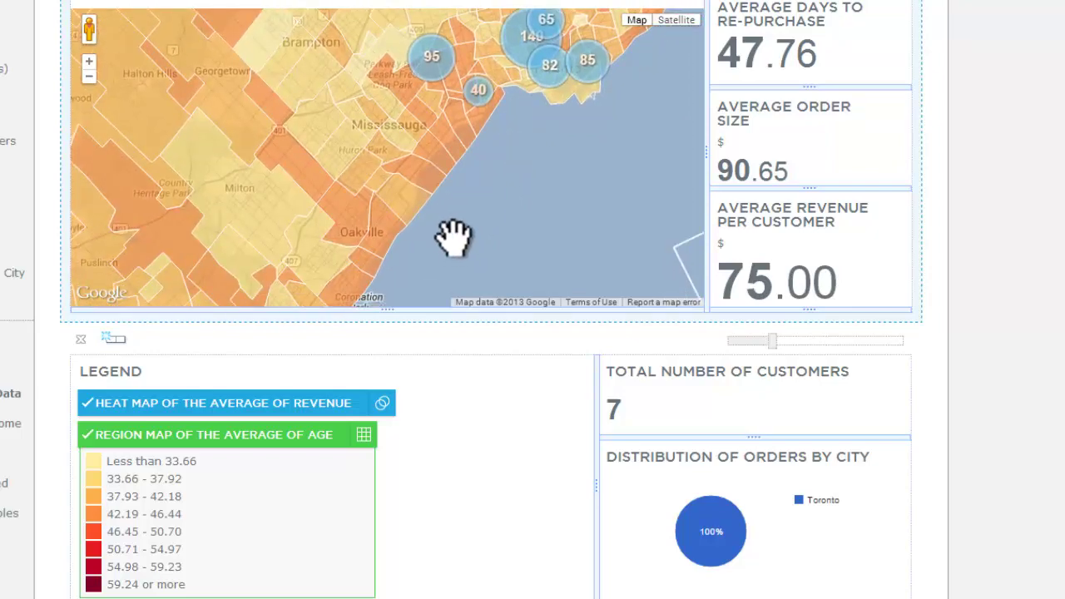
pyautogui.scroll(-1, 435, 214)
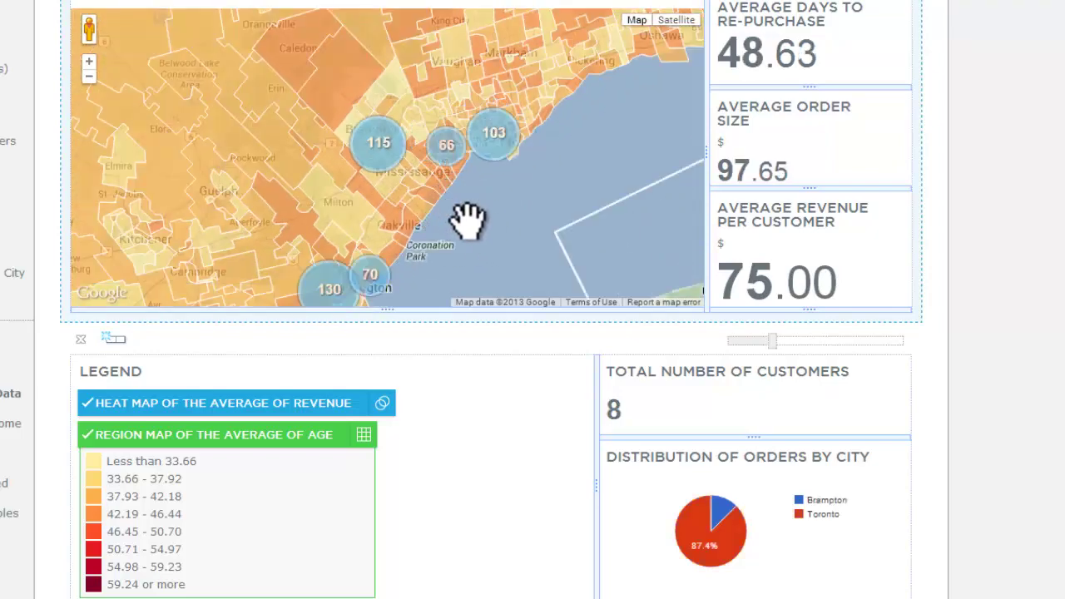
pyautogui.moveTo(371, 195); pyautogui.dragTo(358, 124)
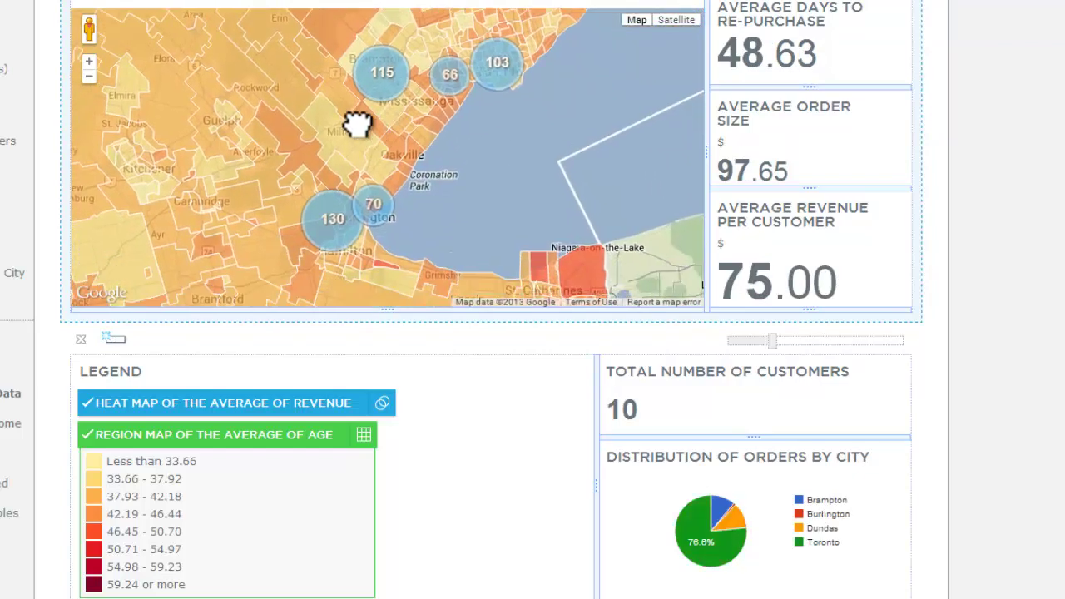
pyautogui.scroll(-1, 376, 233)
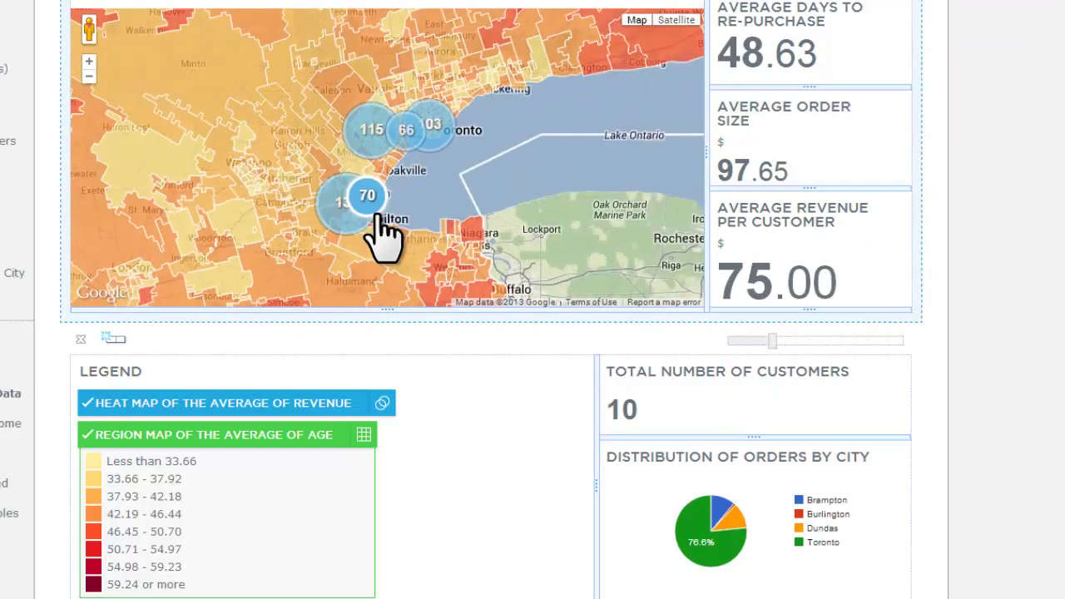